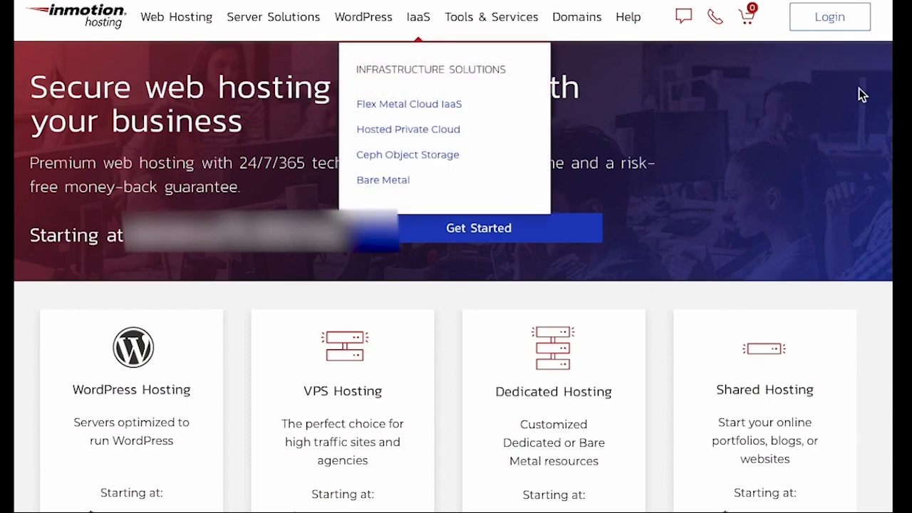
Step: Log in to the Account Management Panel with the prefilled credentials, completing the reCAPTCHA check
click(844, 32)
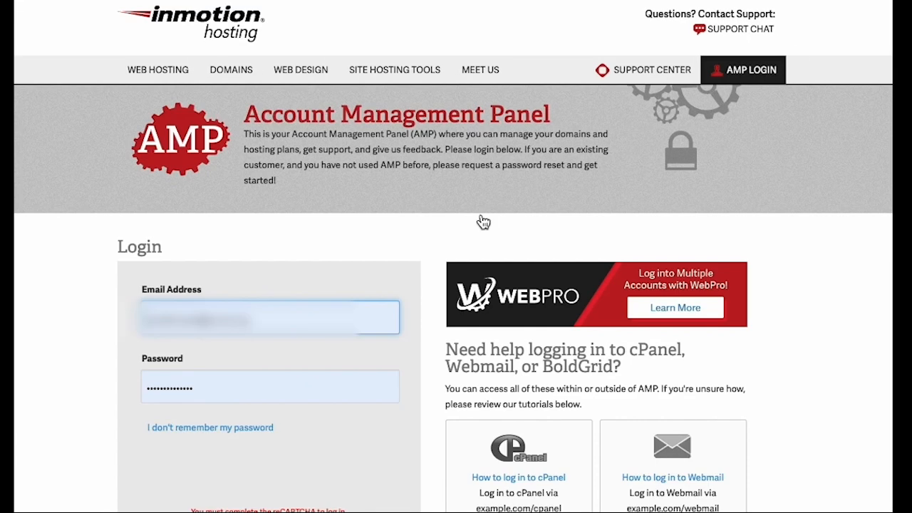
click(182, 483)
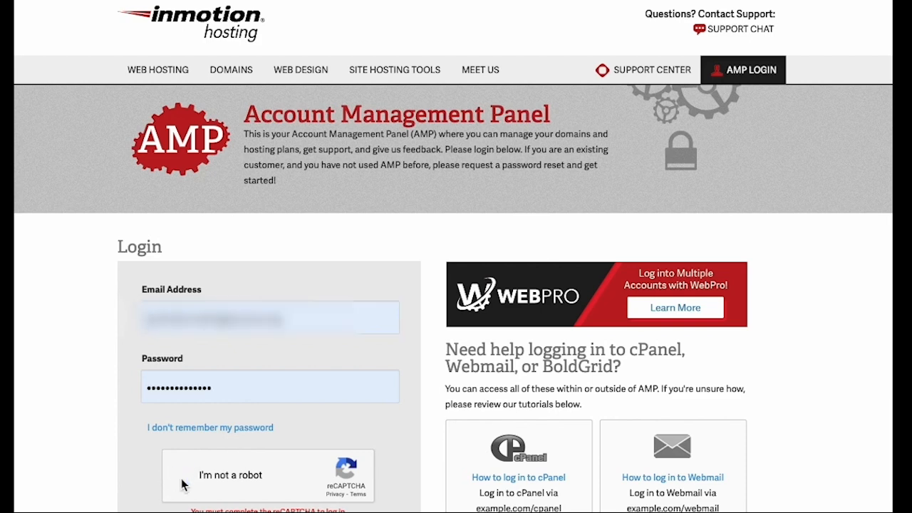
scroll(292, 489, down, 3)
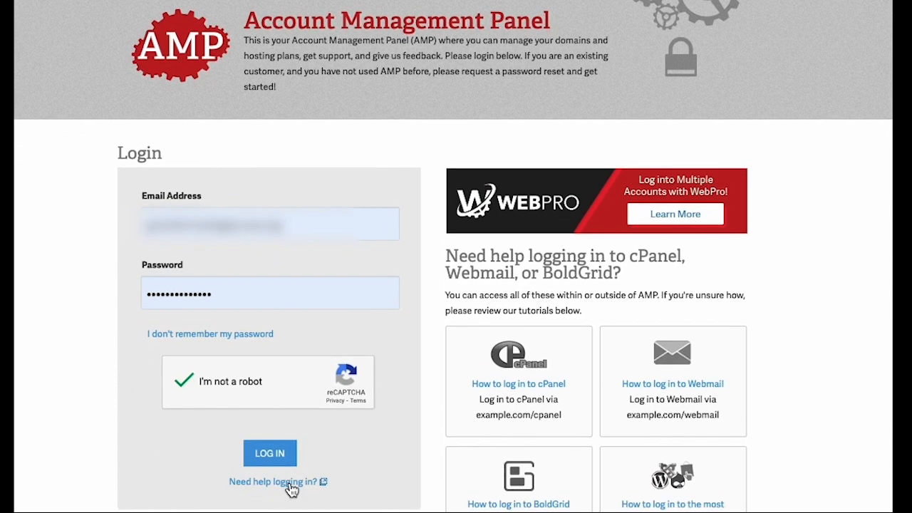
click(270, 454)
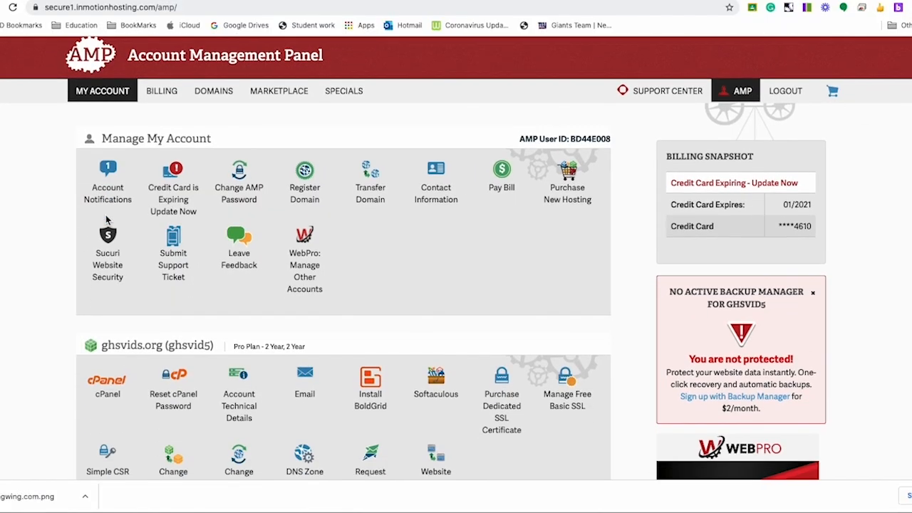
Step: Look over the account management options and open cPanel for the ghsvids.org hosting account
scroll(106, 215, down, 3)
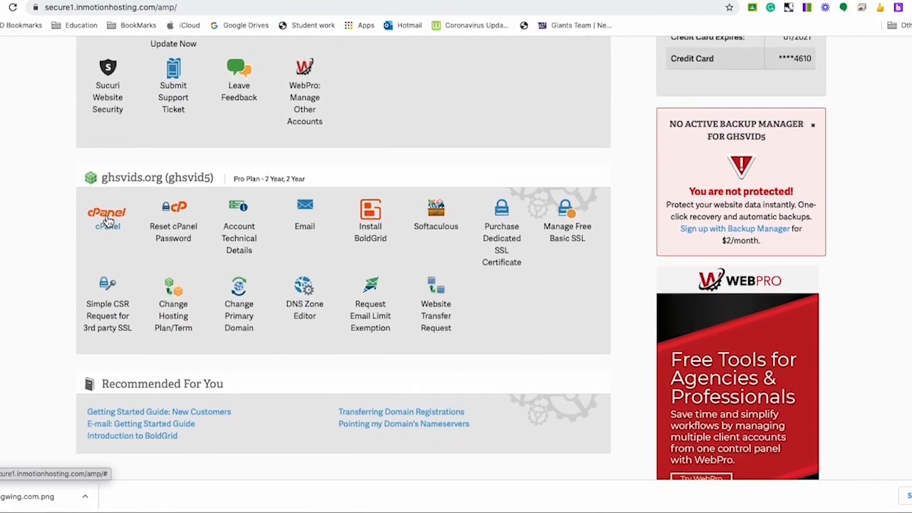
scroll(108, 222, down, 2)
scroll(107, 218, up, 5)
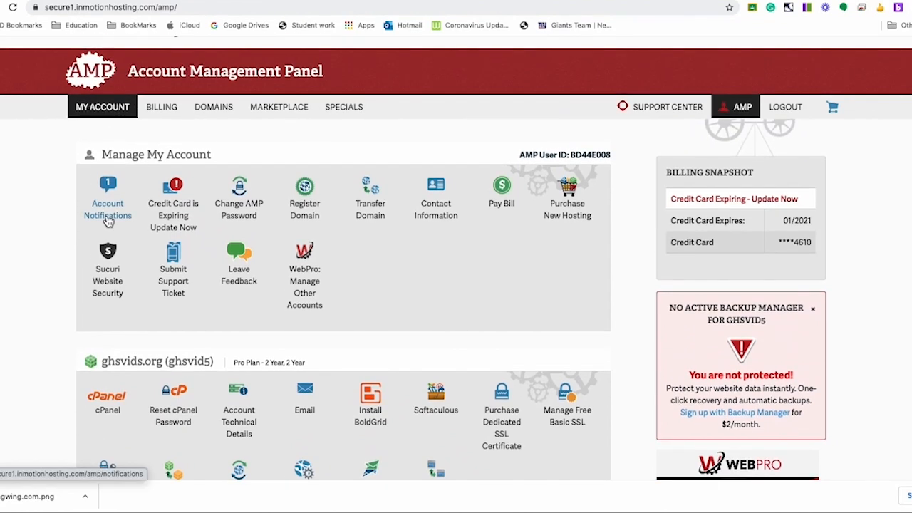
scroll(108, 222, down, 1)
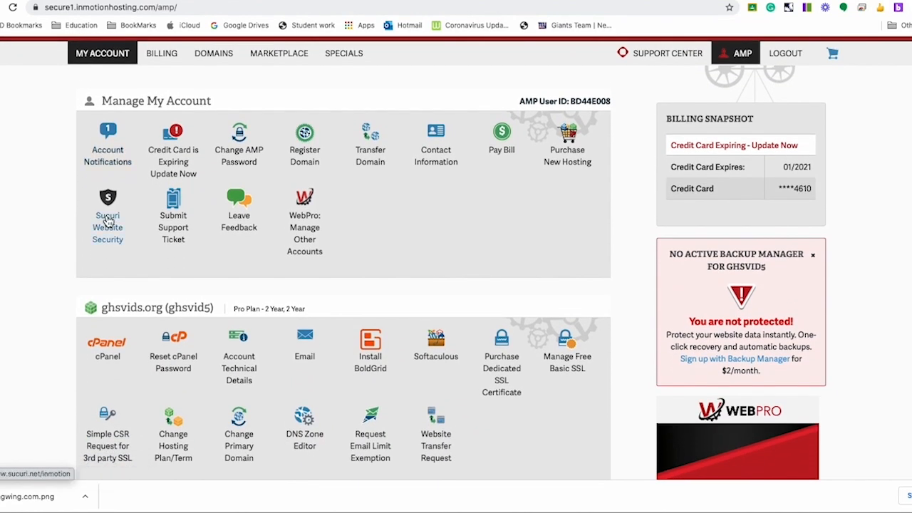
scroll(107, 221, down, 1)
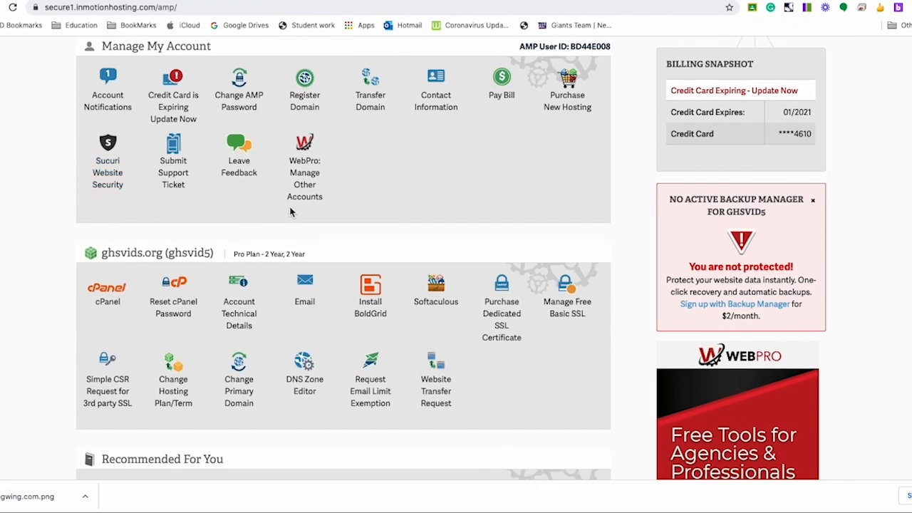
scroll(28, 251, down, 3)
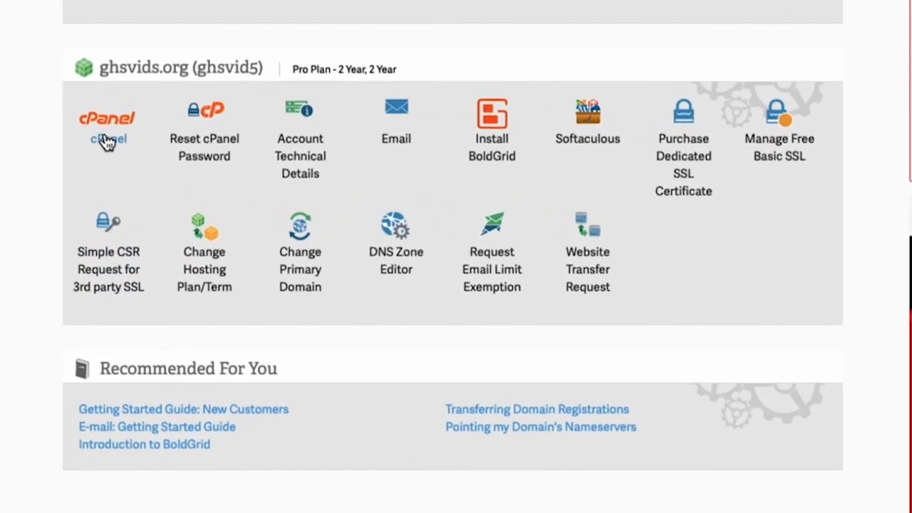
click(106, 141)
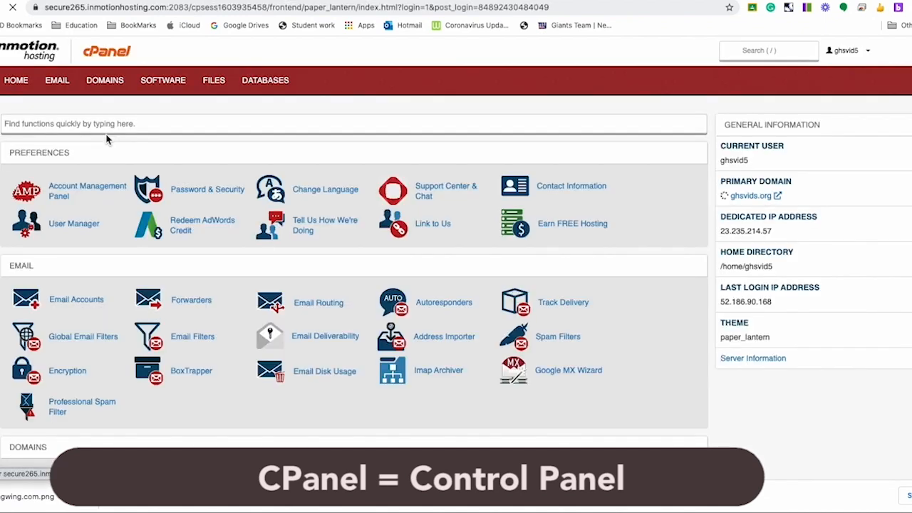
Step: Open the WordPress script among cPanel's top applications and bring up its installation form
scroll(263, 270, down, 5)
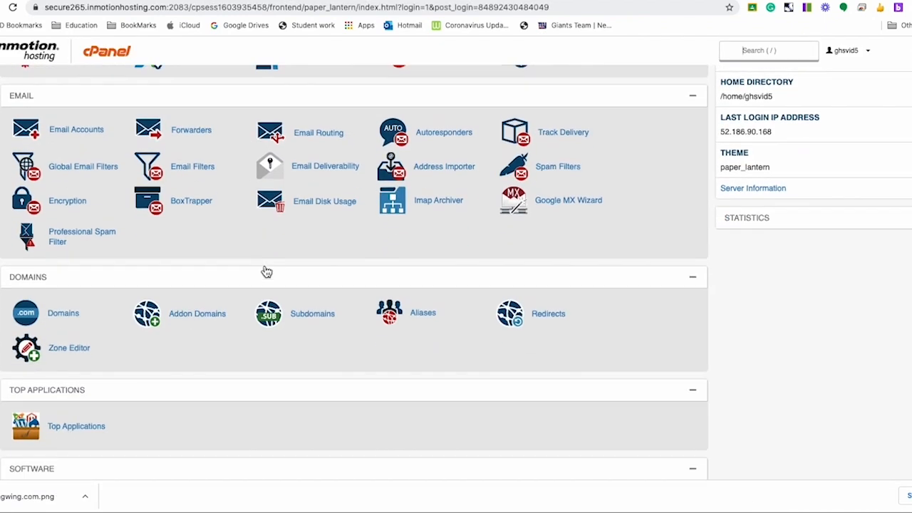
scroll(264, 270, down, 1)
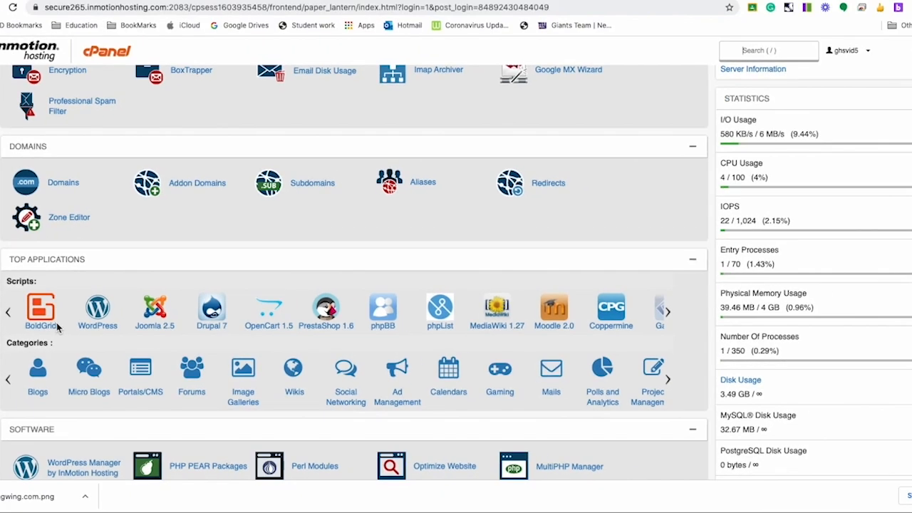
click(99, 315)
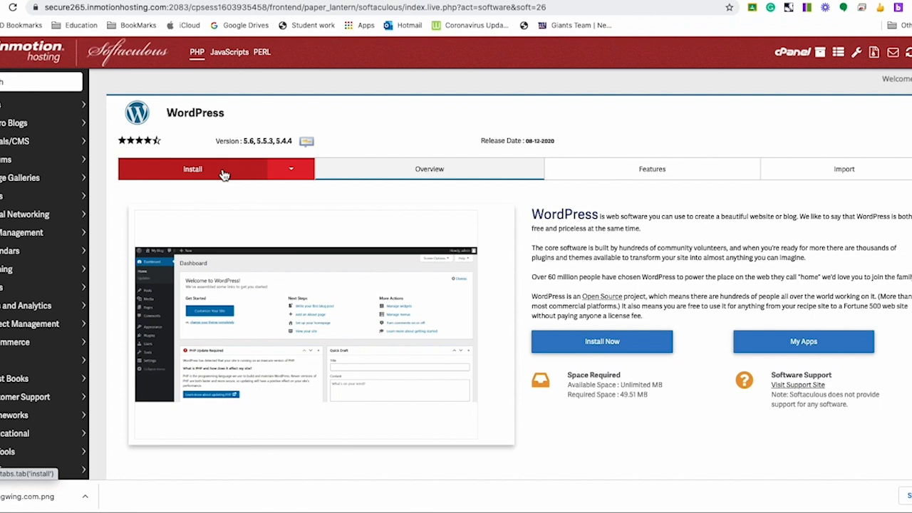
click(198, 173)
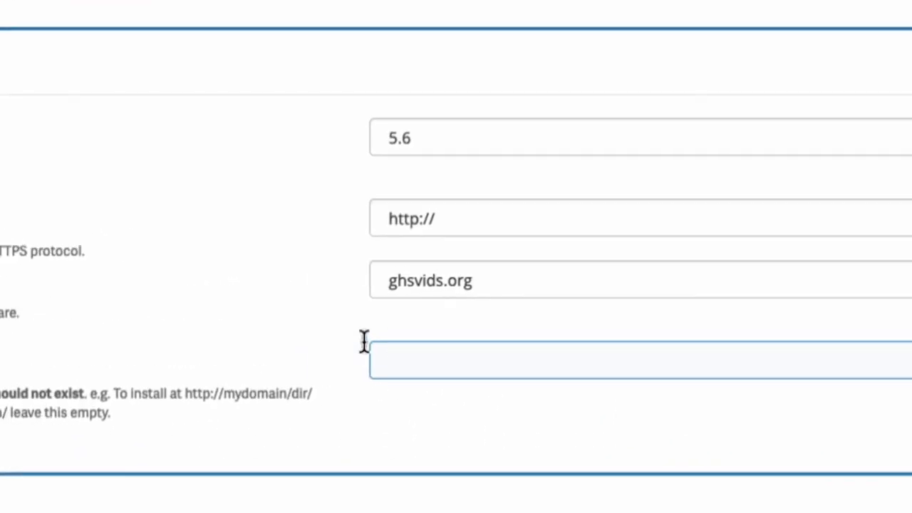
right_click(211, 341)
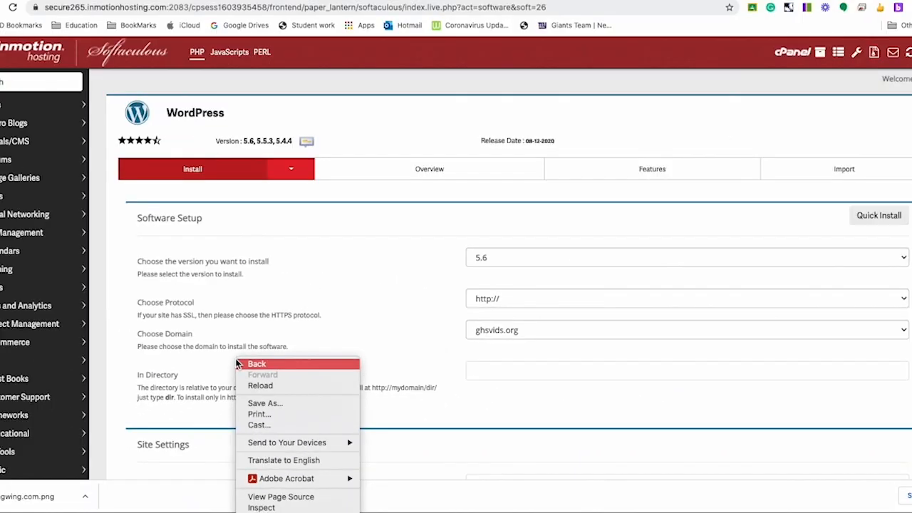
click(551, 176)
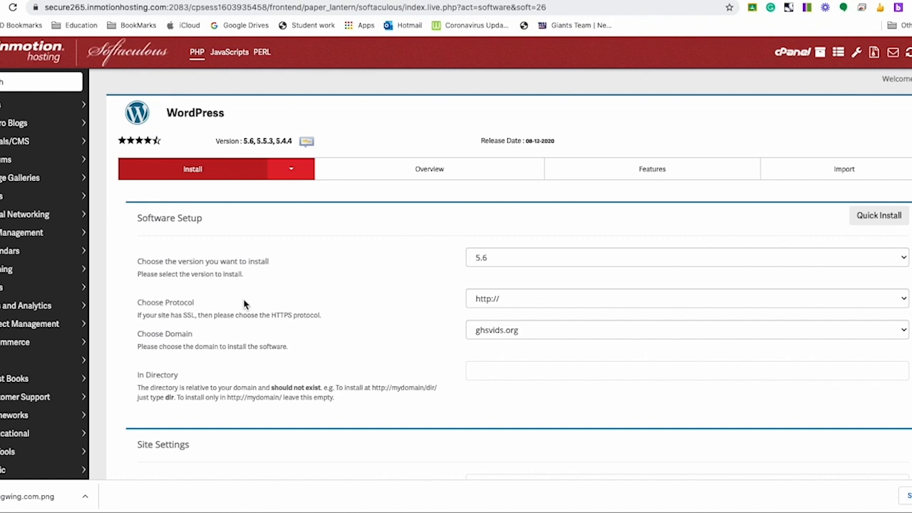
click(630, 305)
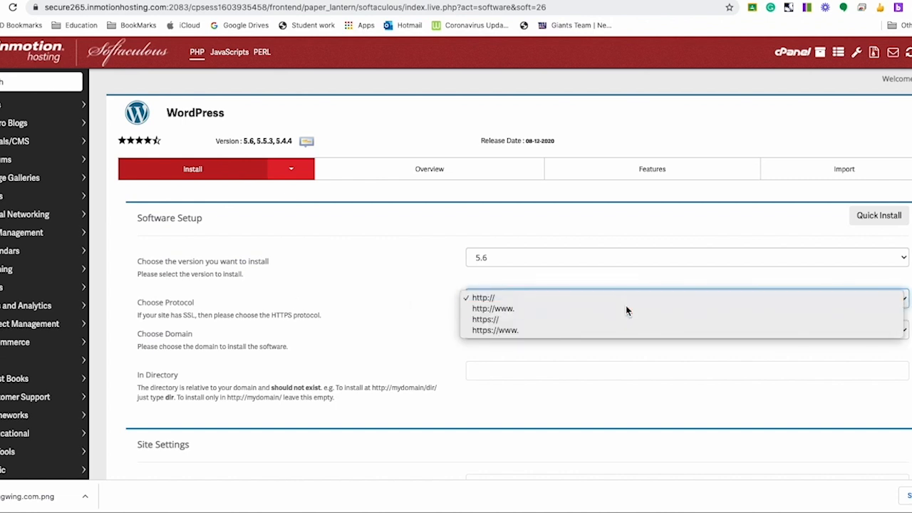
click(625, 309)
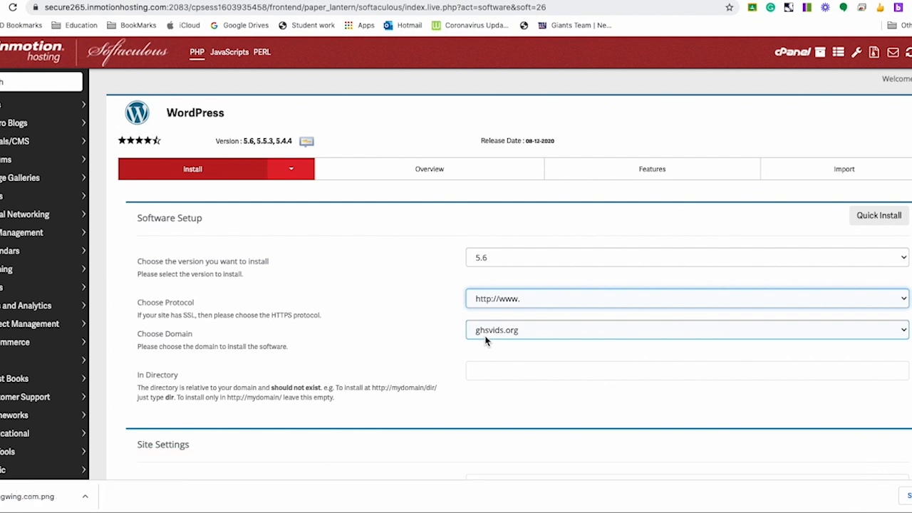
click(507, 373)
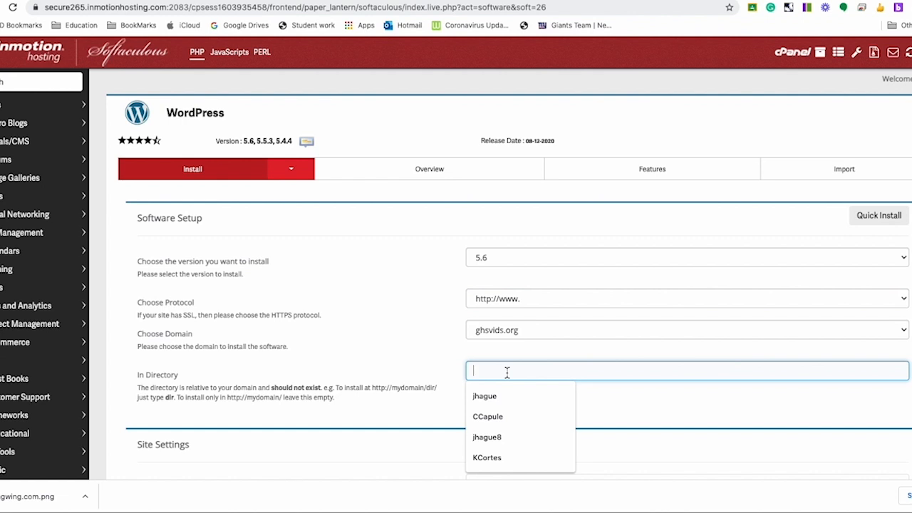
text(Exampl)
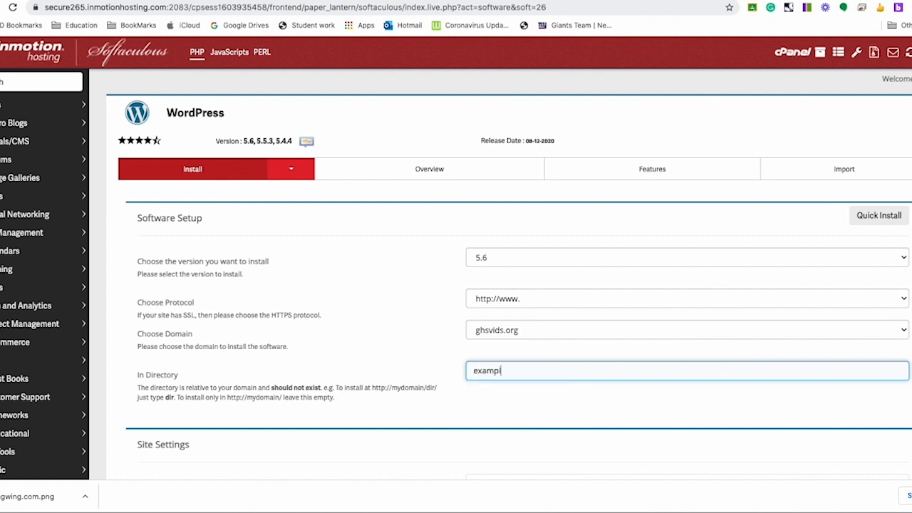
Step: Replace the default site name with the teacher's name followed by "Class"
scroll(150, 255, down, 5)
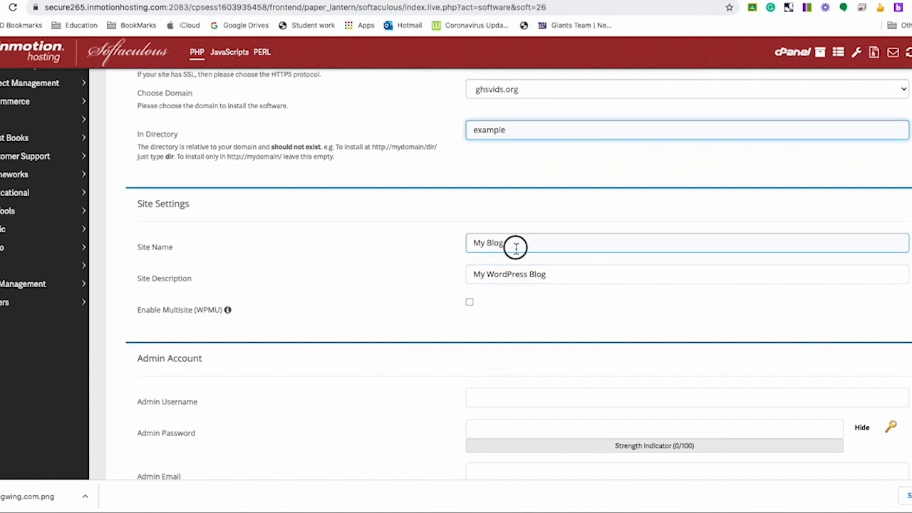
drag(516, 246, 428, 250)
text(Mr Ha)
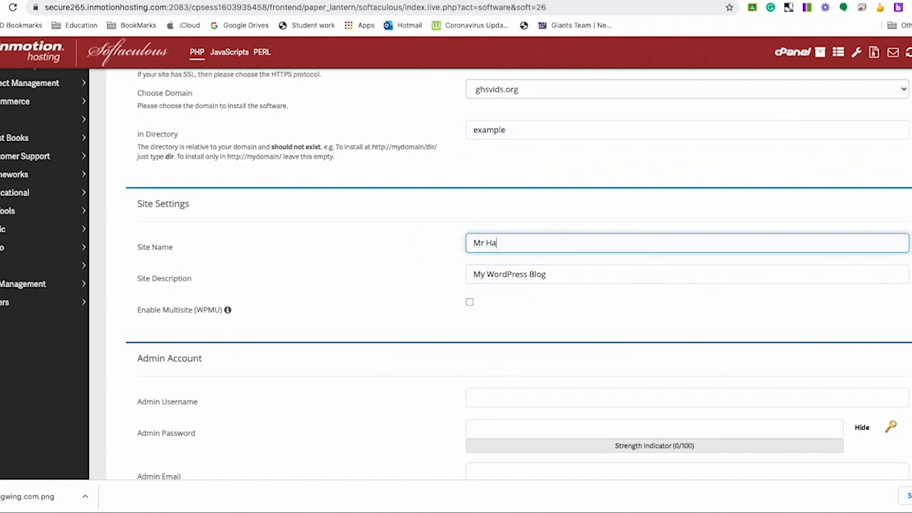
text(gues Blog)
click(514, 246)
drag(514, 246, 562, 249)
key(BackSpace)
text(Class)
Step: Replace the default site description with "My Wordpress Class"
key(Tab)
text(My Wo)
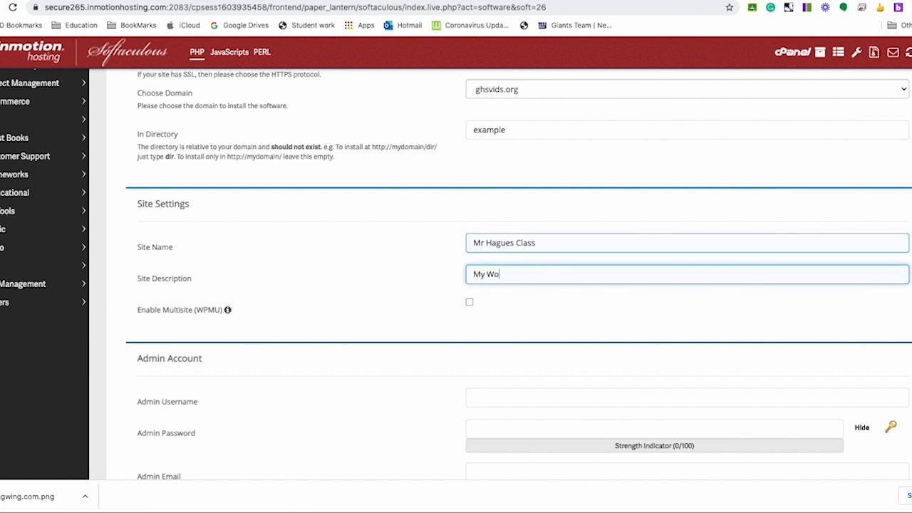
text(rdpress Clas)
Step: Enter the class username as the admin username of the WordPress admin account
scroll(548, 249, down, 5)
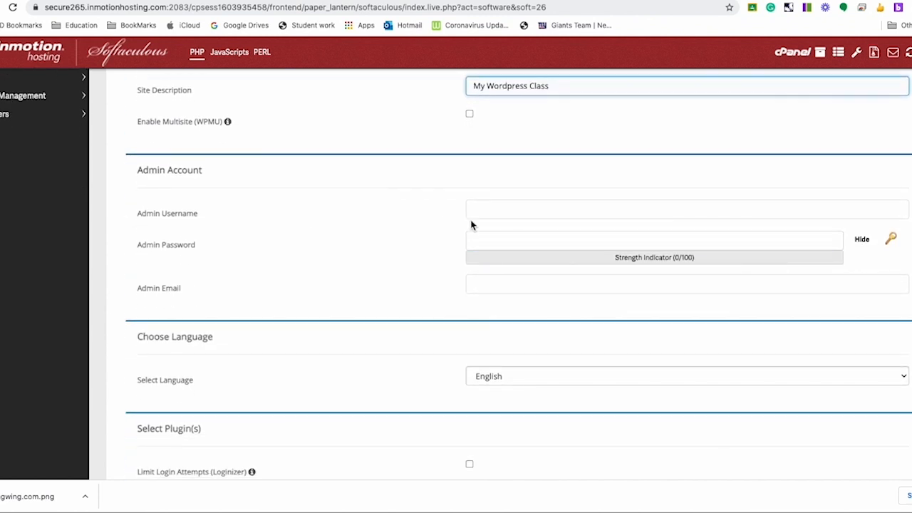
click(491, 212)
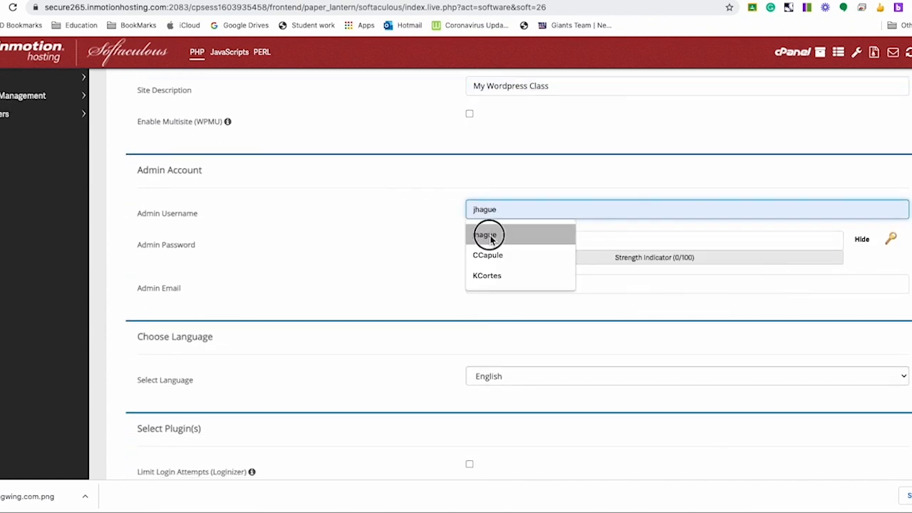
click(490, 235)
drag(515, 215, 437, 207)
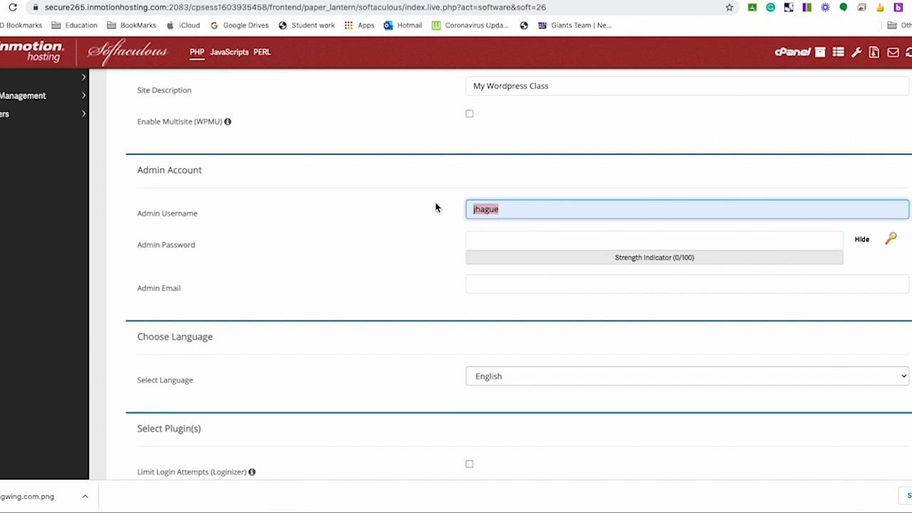
key(Tab)
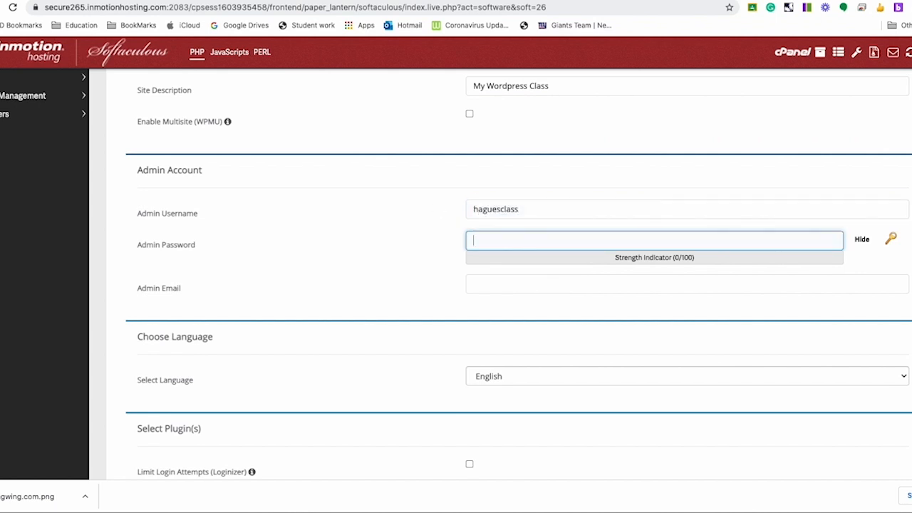
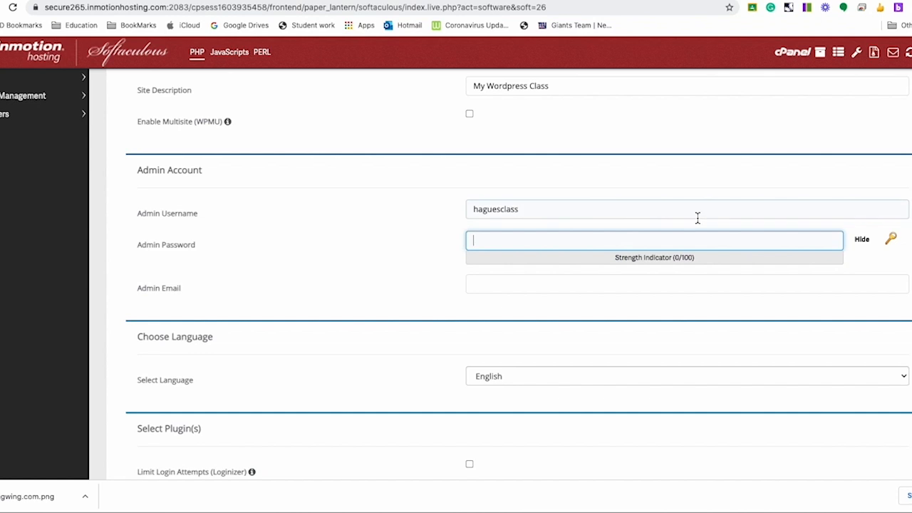
Step: Enter the admin password with its characters hidden, and fill in the admin's saved e-mail address
click(862, 239)
click(668, 246)
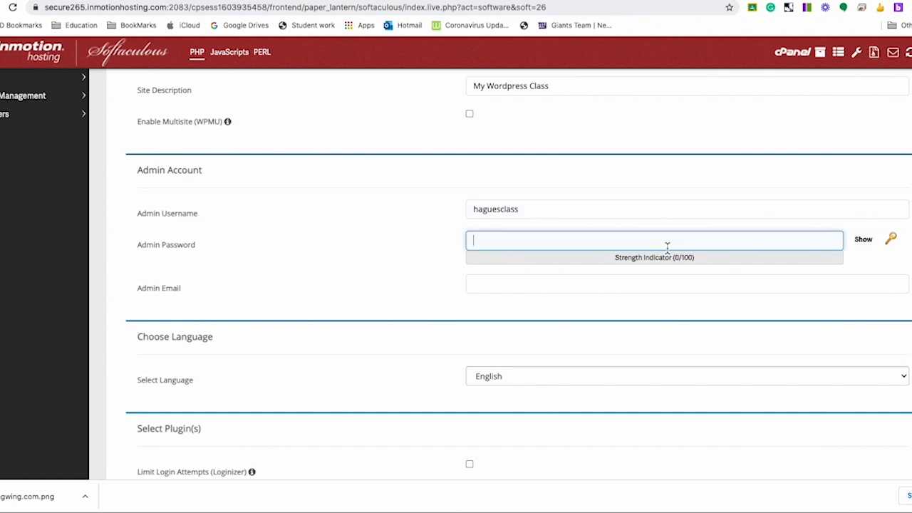
text(•••••••)
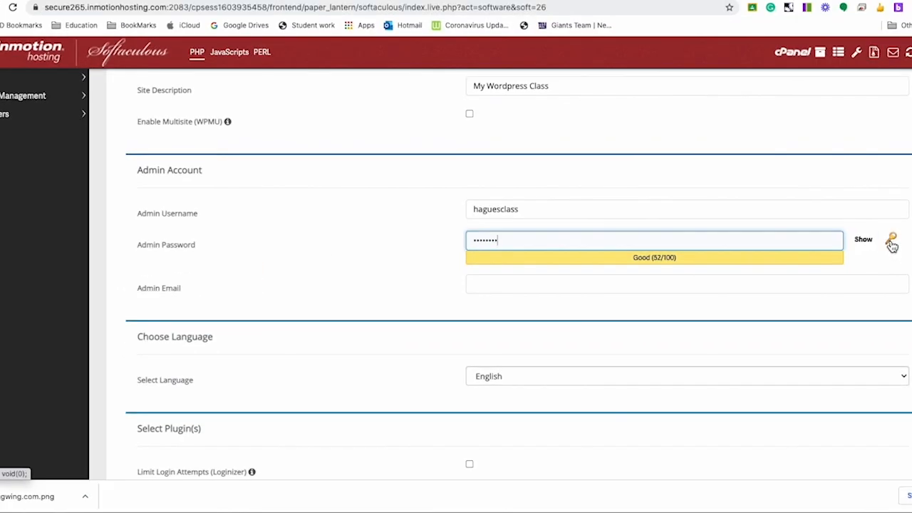
click(590, 285)
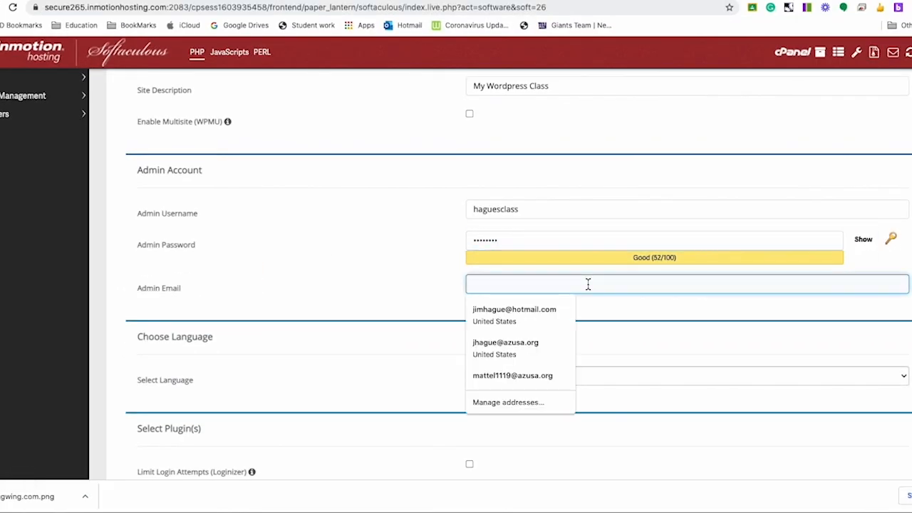
click(519, 311)
Step: Review the languages available for the WordPress site, keeping English selected
scroll(253, 298, down, 4)
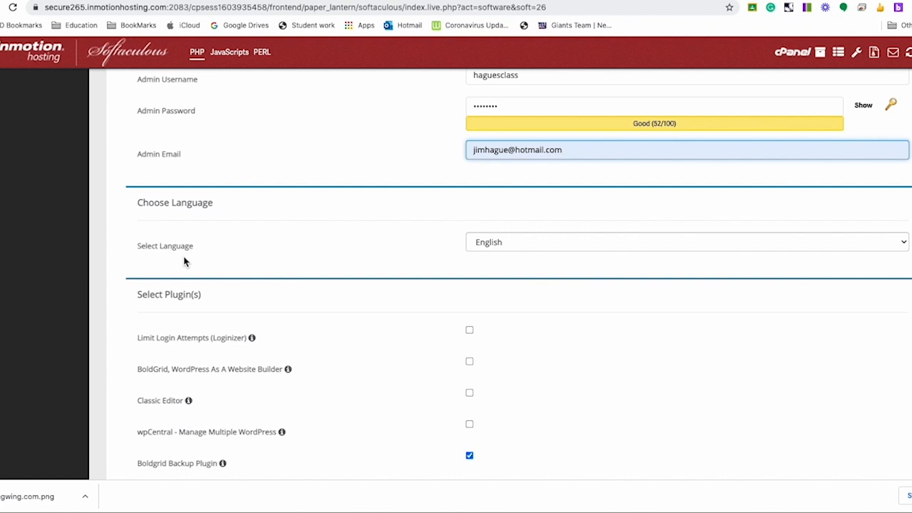
click(537, 245)
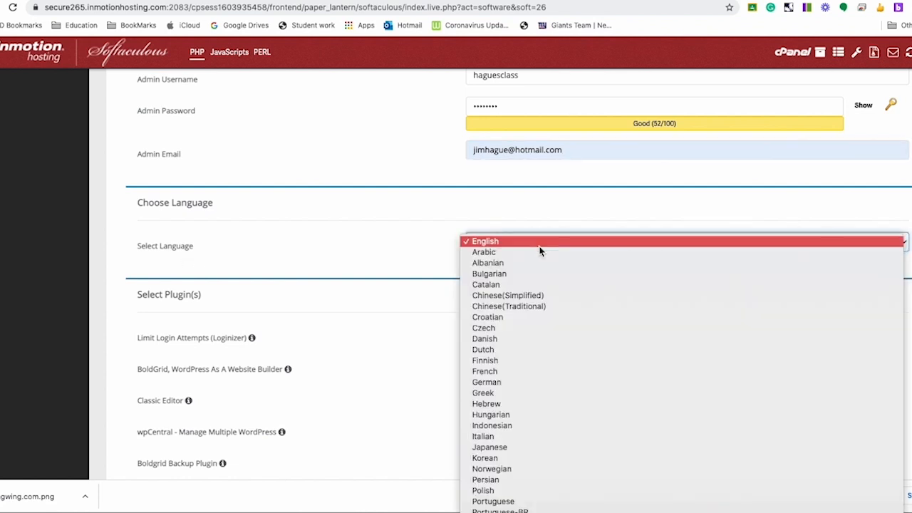
click(539, 250)
click(540, 250)
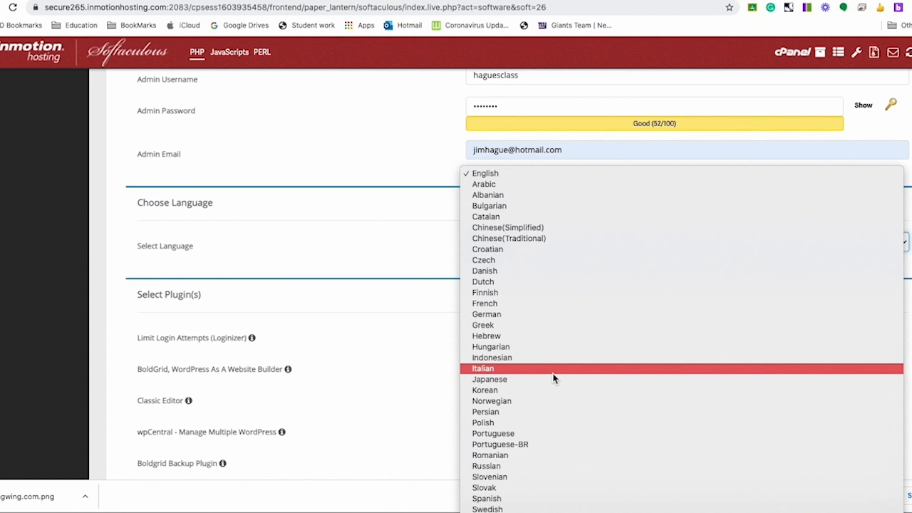
click(354, 221)
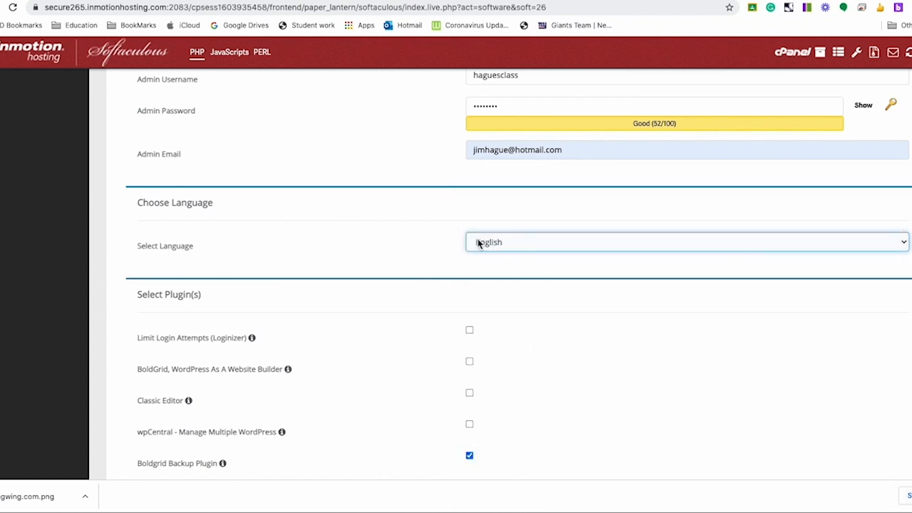
Step: Include the Classic Editor plugin in the installation and leave out the Boldgrid Backup Plugin
scroll(348, 243, down, 4)
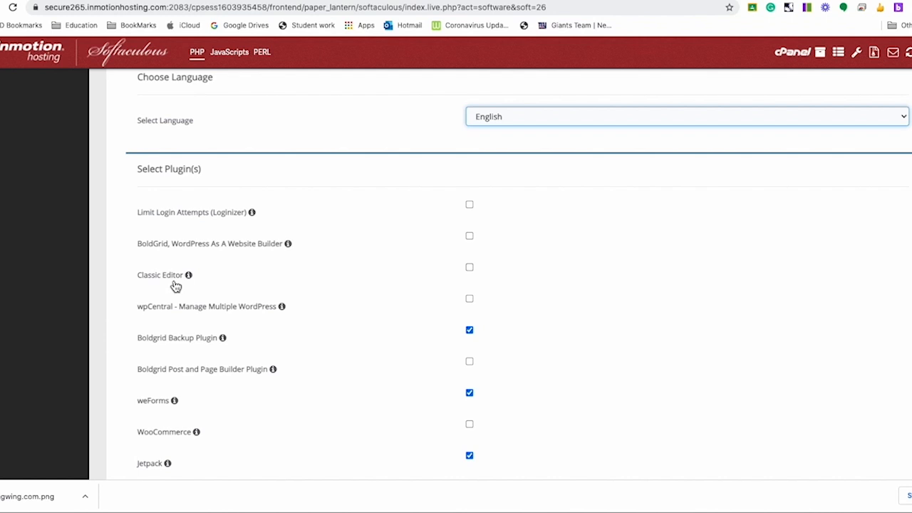
click(470, 268)
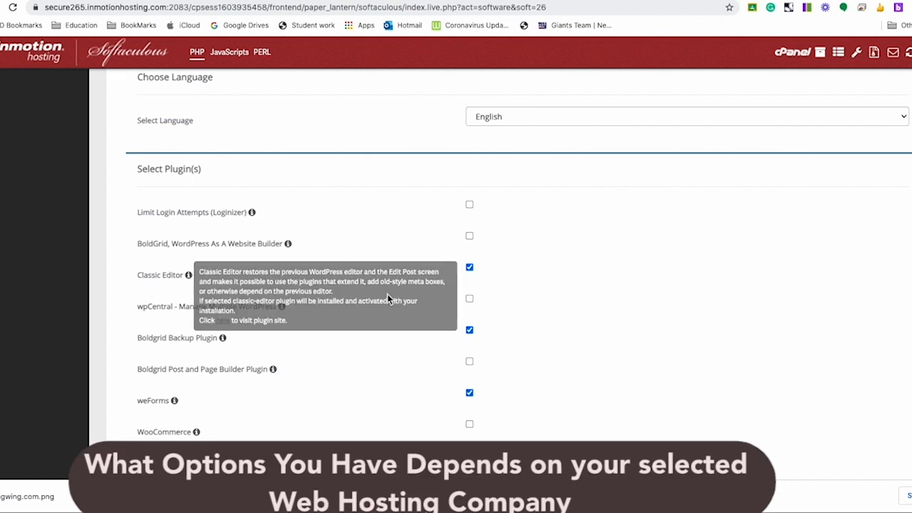
scroll(541, 312, down, 1)
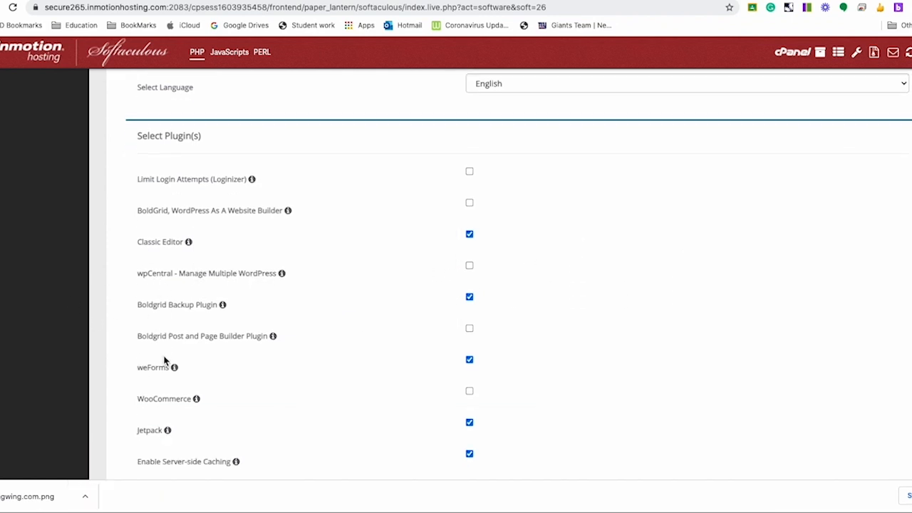
scroll(320, 437, down, 1)
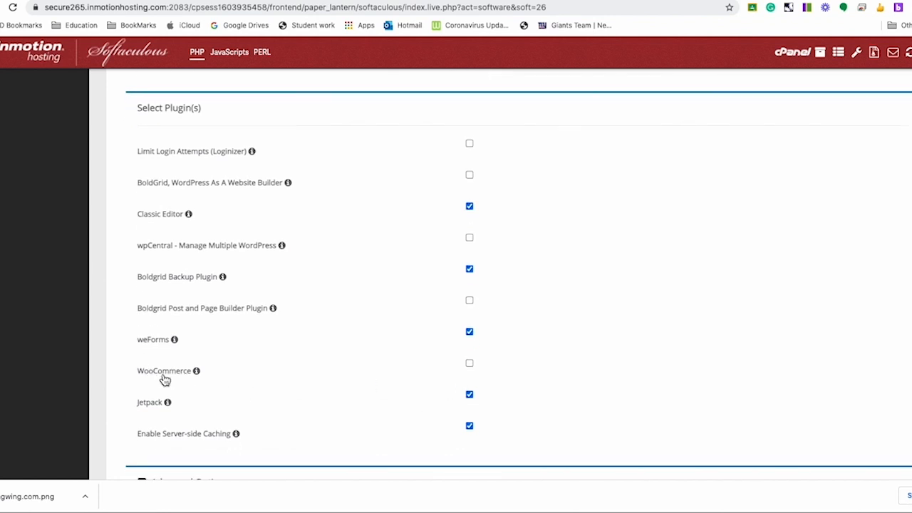
scroll(723, 407, down, 4)
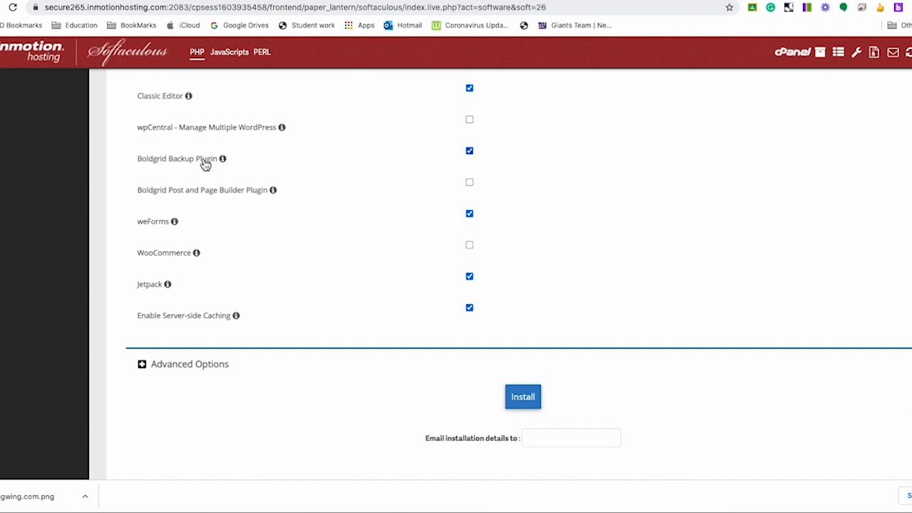
mouse_move(222, 158)
click(469, 151)
scroll(312, 203, up, 1)
scroll(312, 203, up, 5)
scroll(312, 203, down, 4)
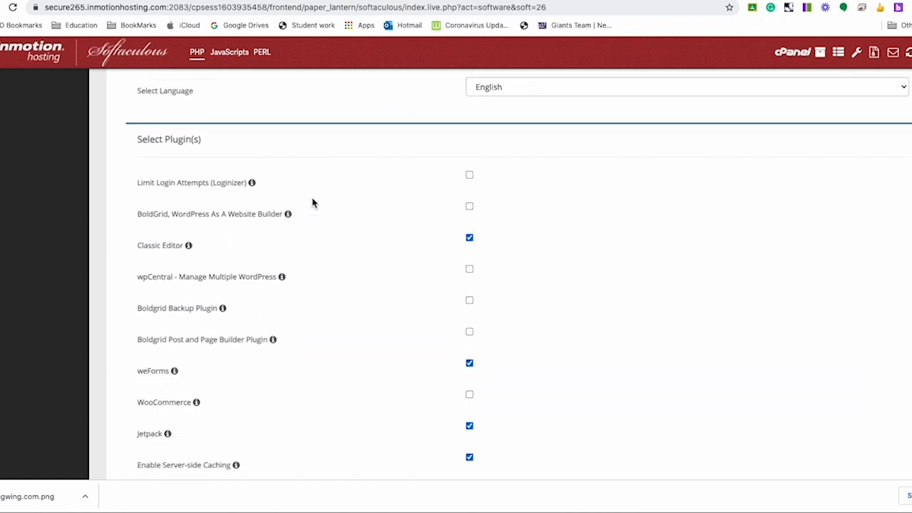
Step: Expand the advanced options and examine the database name, table prefix, auto-upgrade and backup location settings
scroll(313, 203, down, 4)
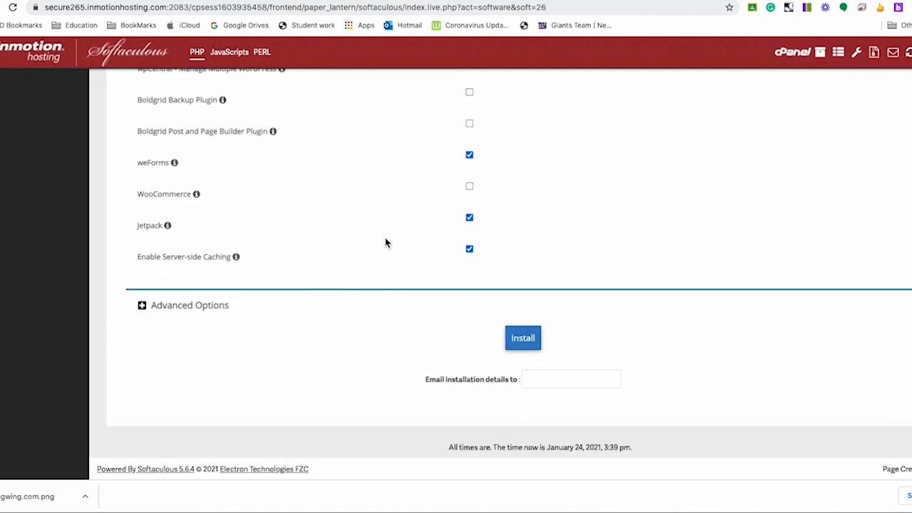
click(142, 305)
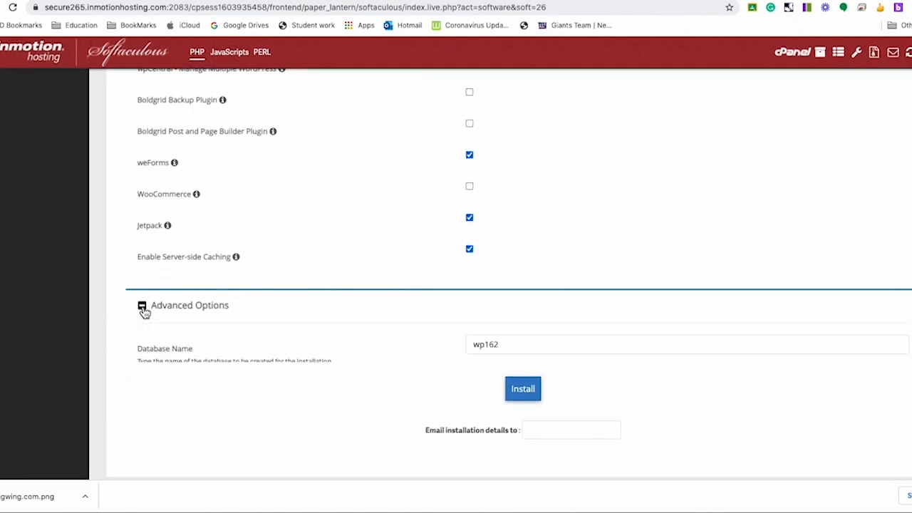
scroll(317, 332, down, 5)
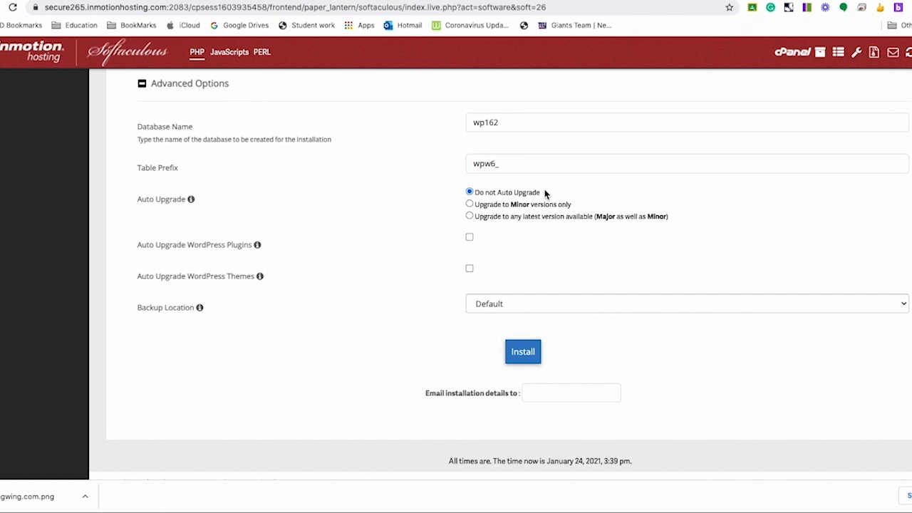
click(487, 124)
Step: Recheck the admin account and site settings in the form and run the WordPress installation
scroll(529, 144, up, 10)
scroll(528, 145, up, 3)
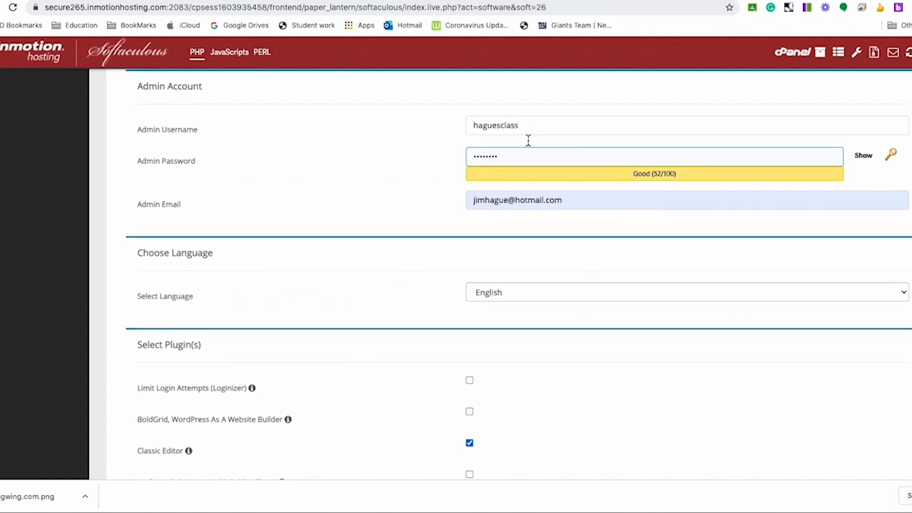
scroll(529, 144, up, 3)
scroll(529, 144, down, 15)
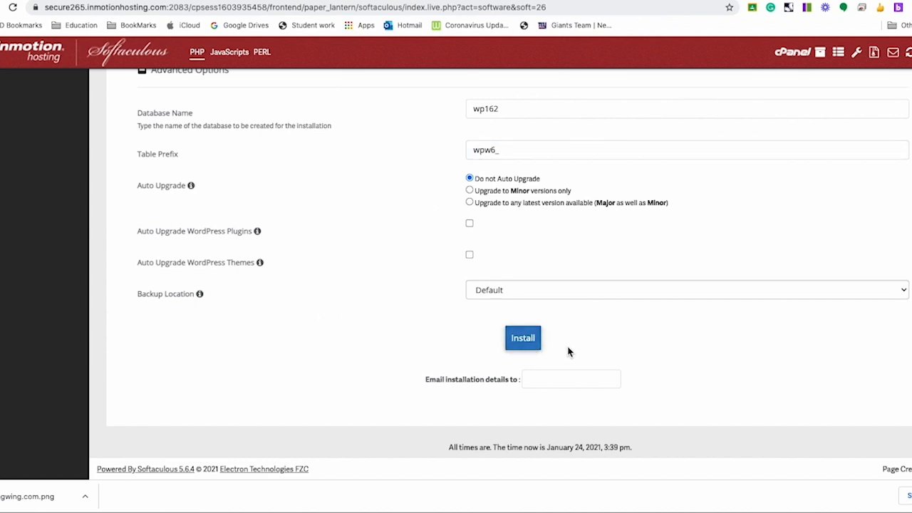
click(524, 340)
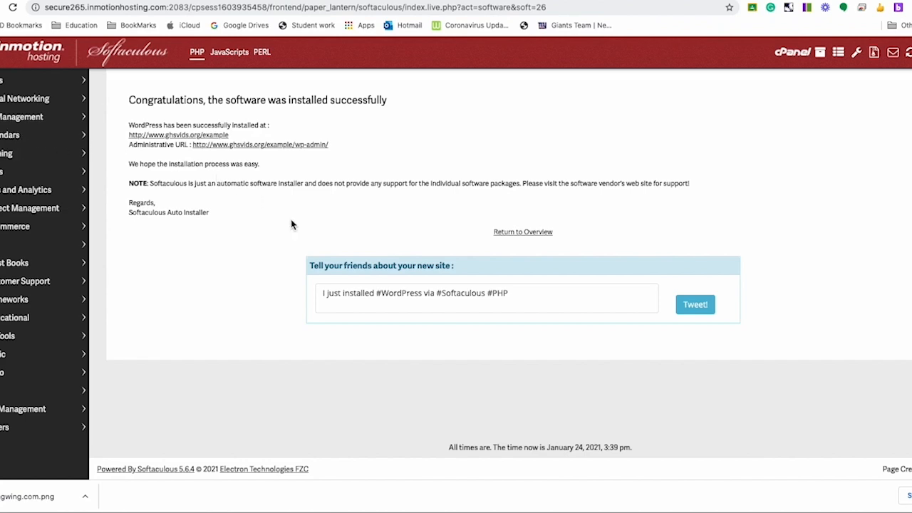
Step: Return to the WordPress overview and look through the current installations for the new ghsvids.org/example site
click(523, 231)
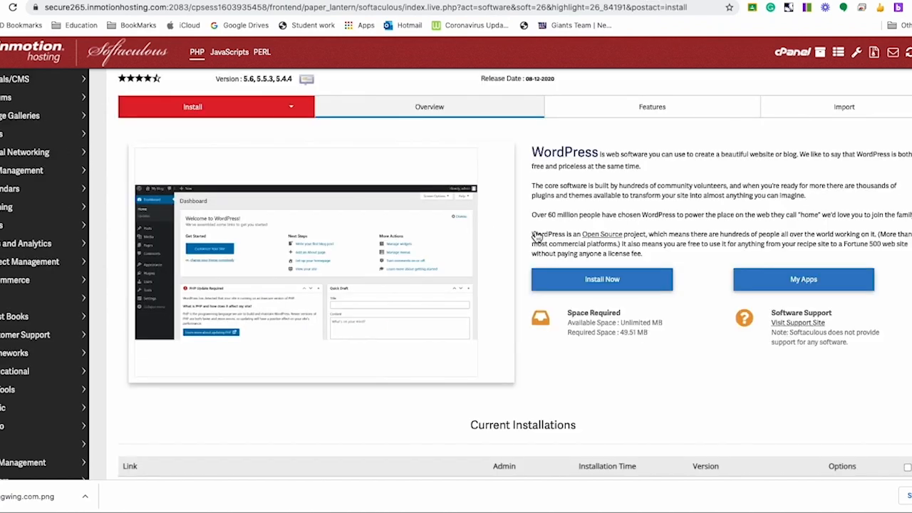
scroll(538, 238, down, 2)
scroll(536, 236, up, 3)
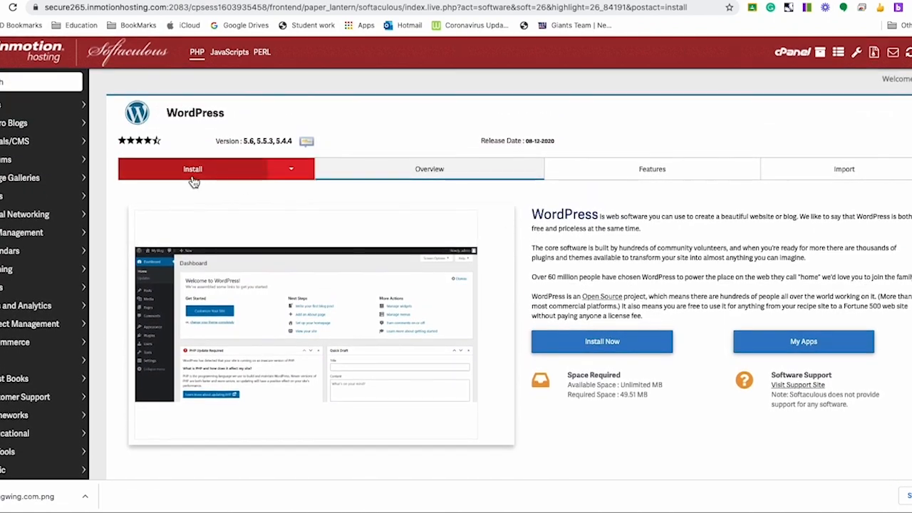
scroll(360, 196, down, 1)
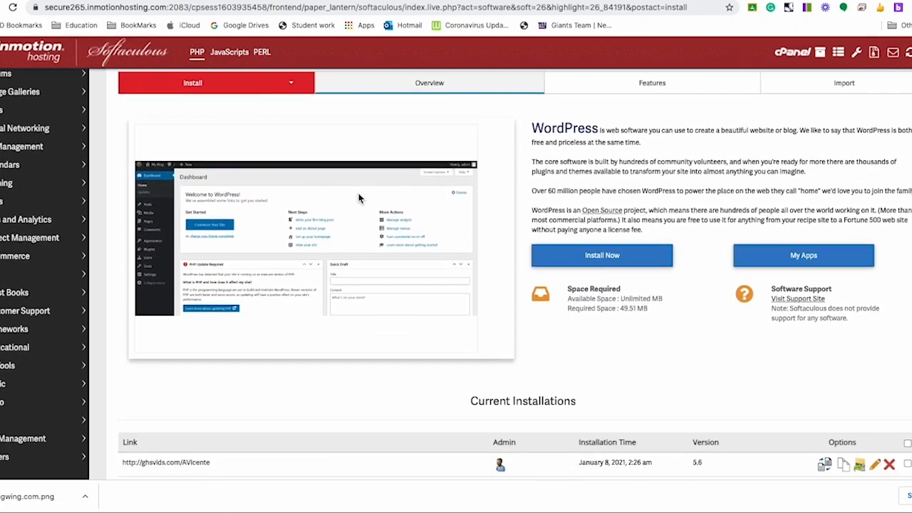
scroll(359, 193, down, 3)
scroll(358, 193, up, 4)
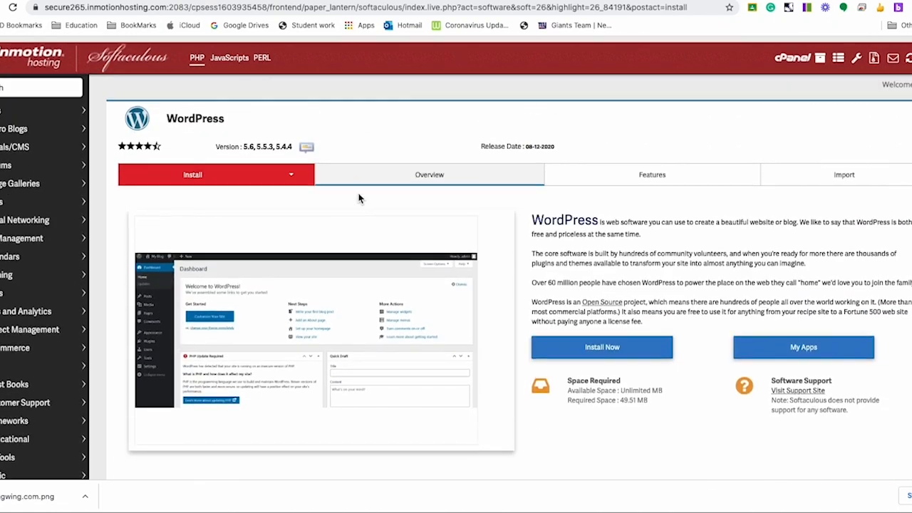
scroll(358, 198, down, 5)
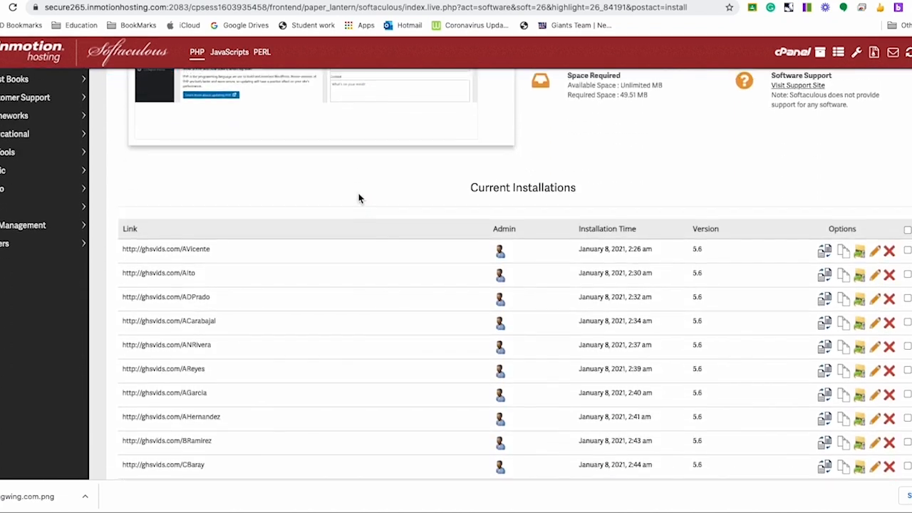
scroll(359, 198, down, 1)
scroll(358, 198, down, 1)
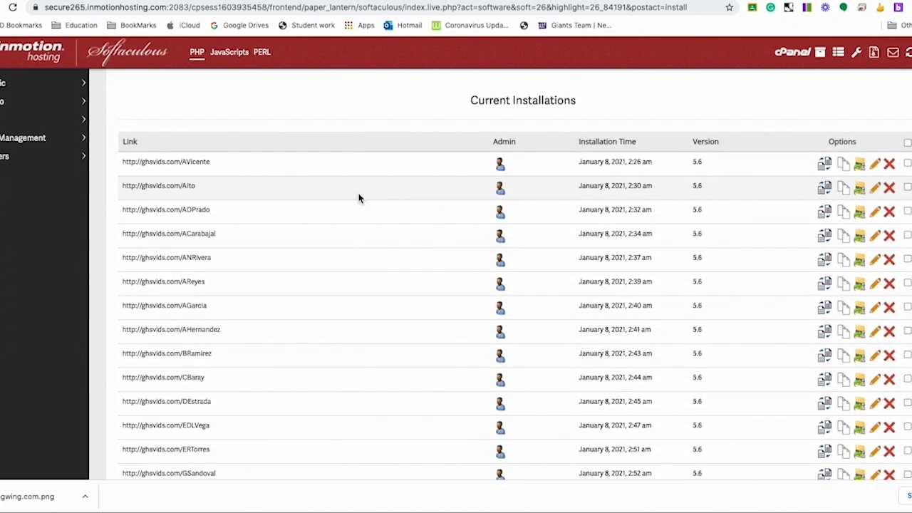
scroll(359, 194, down, 2)
scroll(358, 194, down, 4)
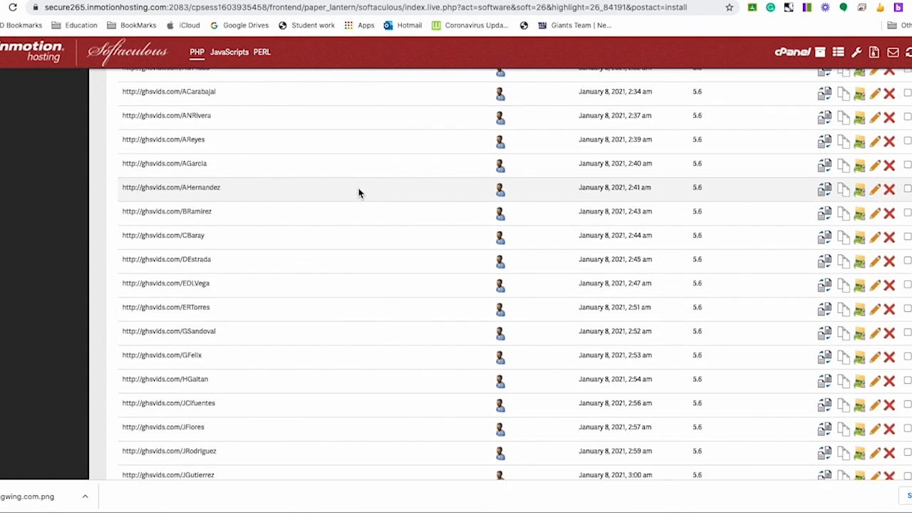
scroll(359, 192, down, 1)
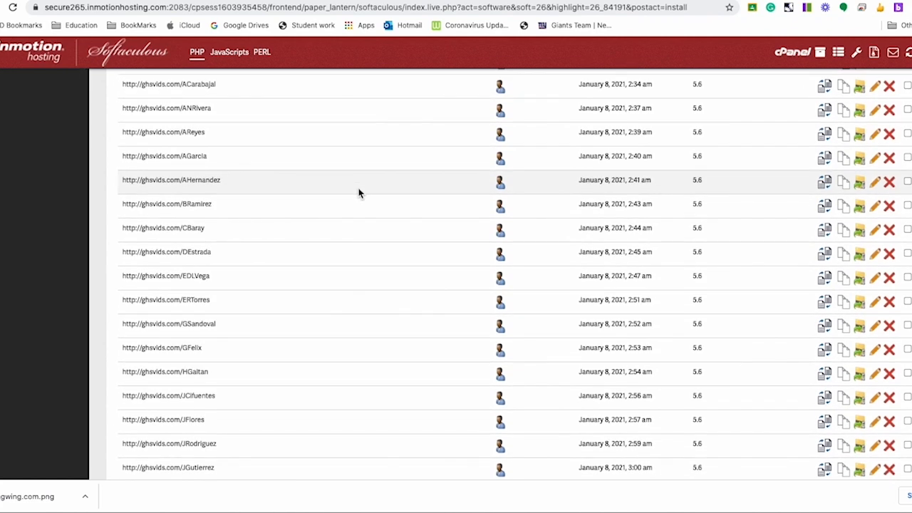
scroll(359, 192, down, 2)
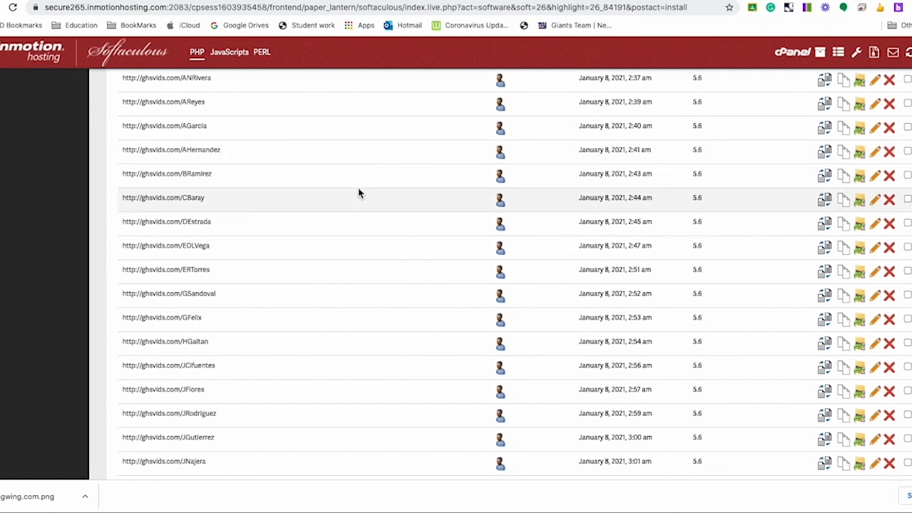
scroll(359, 193, down, 5)
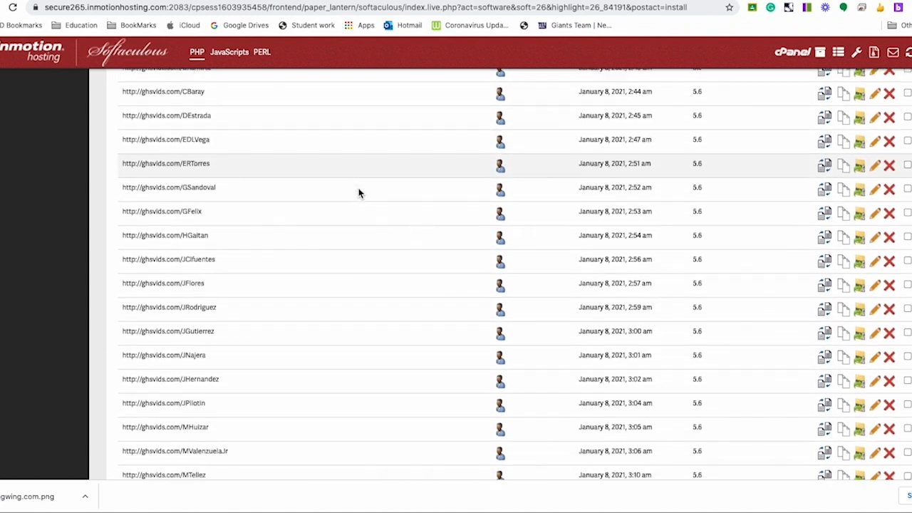
scroll(359, 192, down, 8)
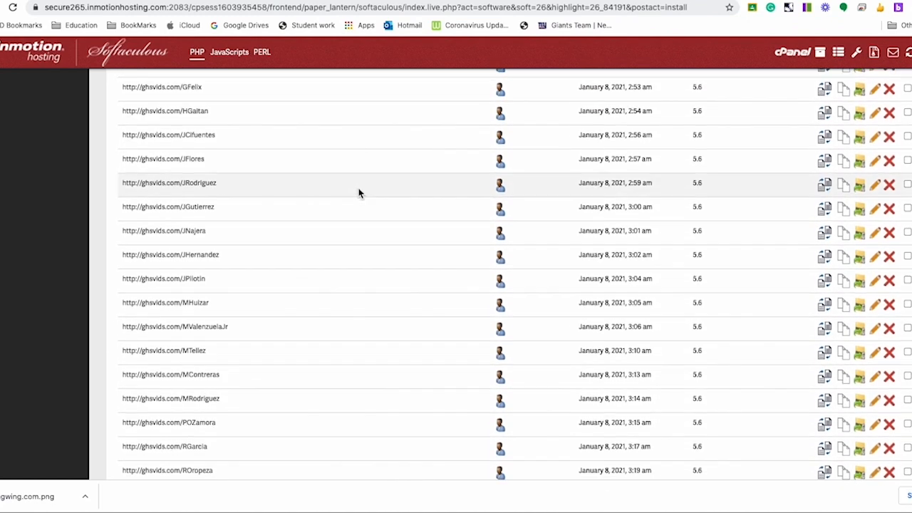
scroll(358, 193, down, 8)
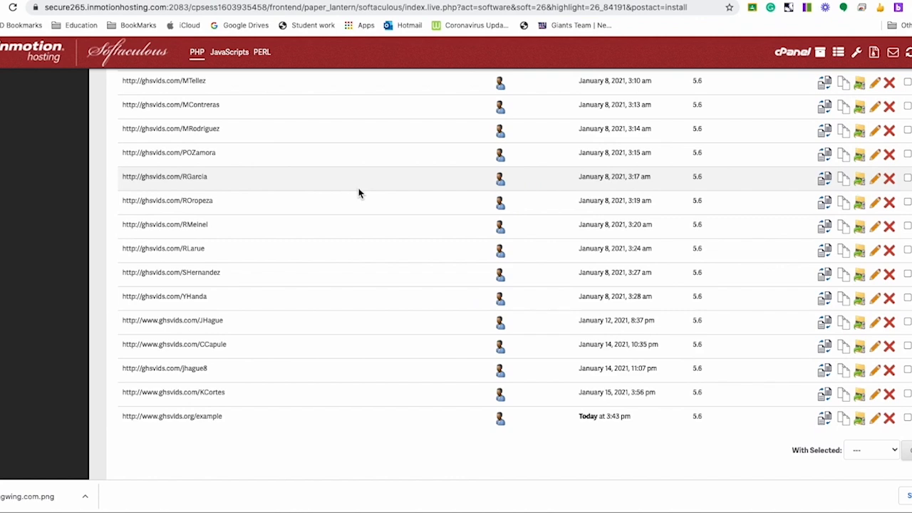
Step: Remove the WordPress installation dated January 8, 2021, 2:39 am, including its directory, database and database user
scroll(359, 192, up, 5)
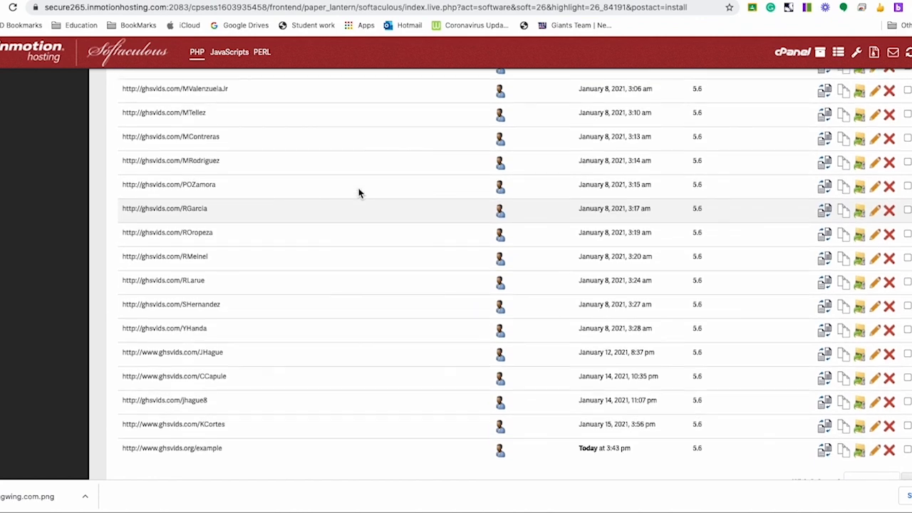
scroll(358, 192, up, 1)
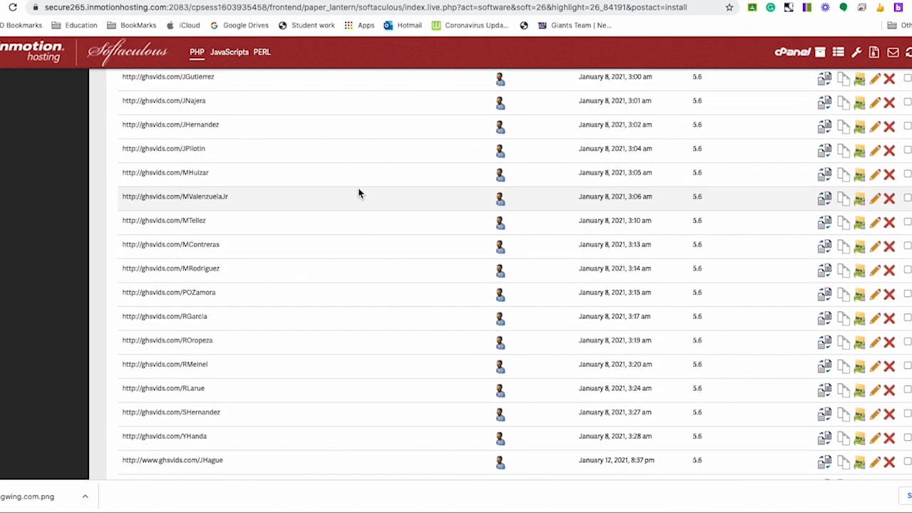
scroll(358, 193, up, 4)
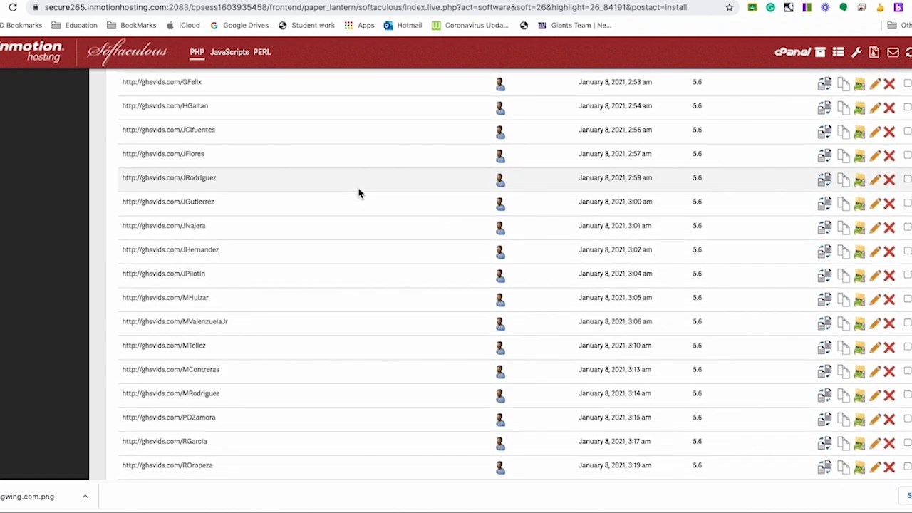
scroll(359, 192, up, 6)
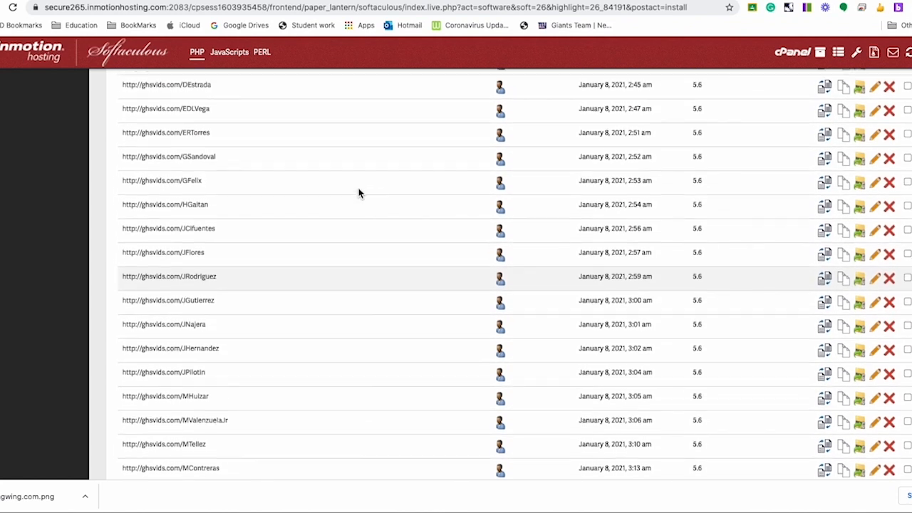
scroll(359, 193, up, 5)
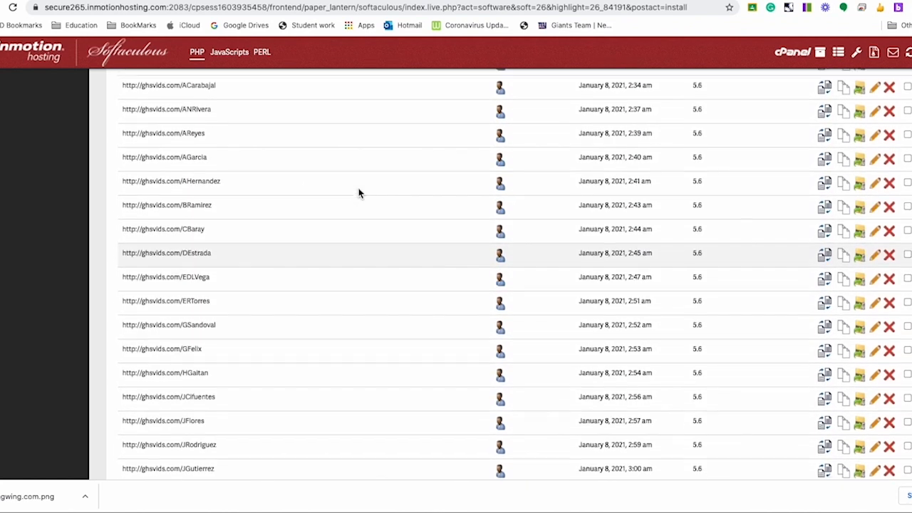
scroll(358, 192, up, 2)
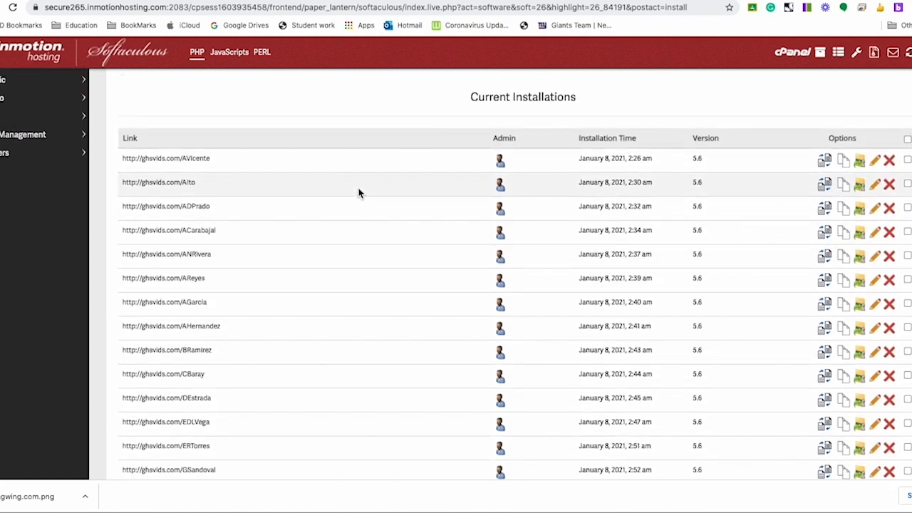
scroll(359, 193, down, 1)
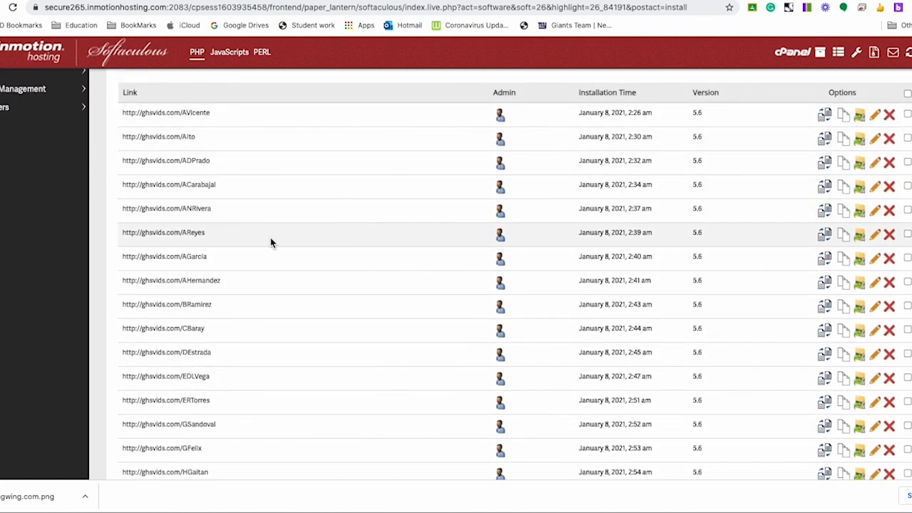
click(891, 239)
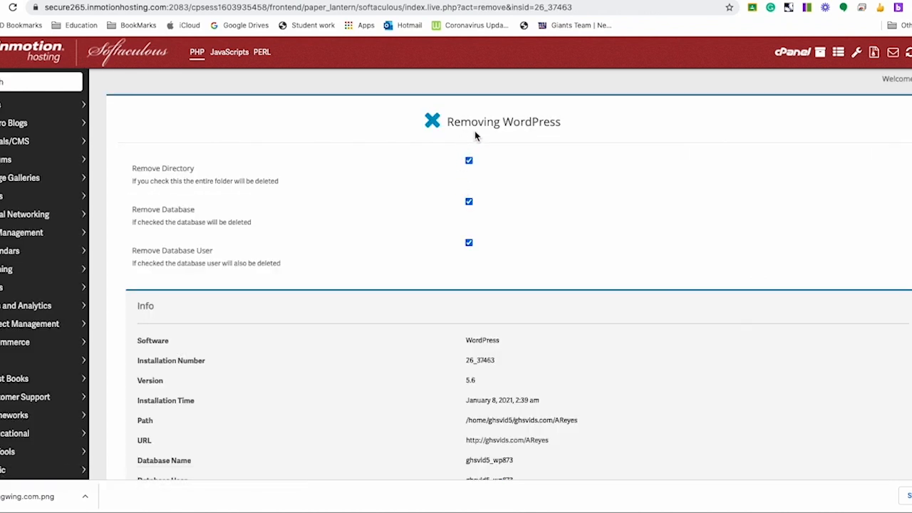
scroll(397, 242, down, 3)
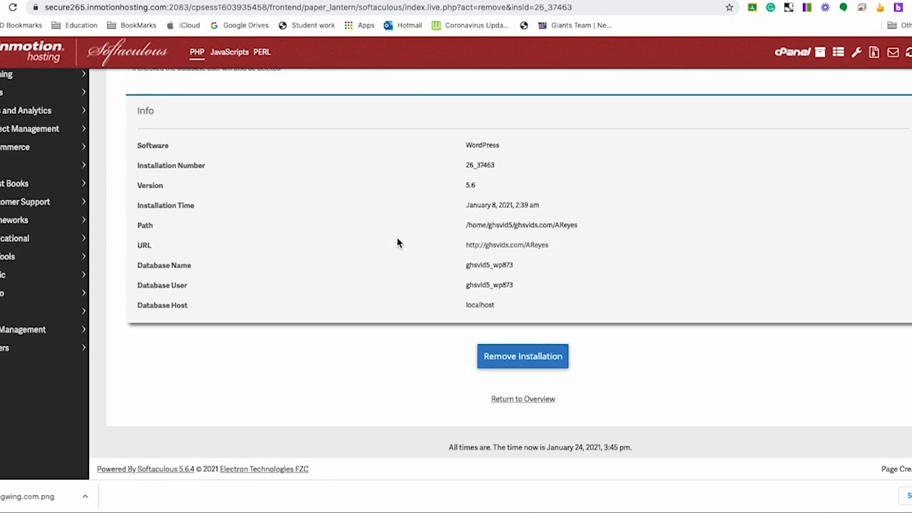
click(541, 360)
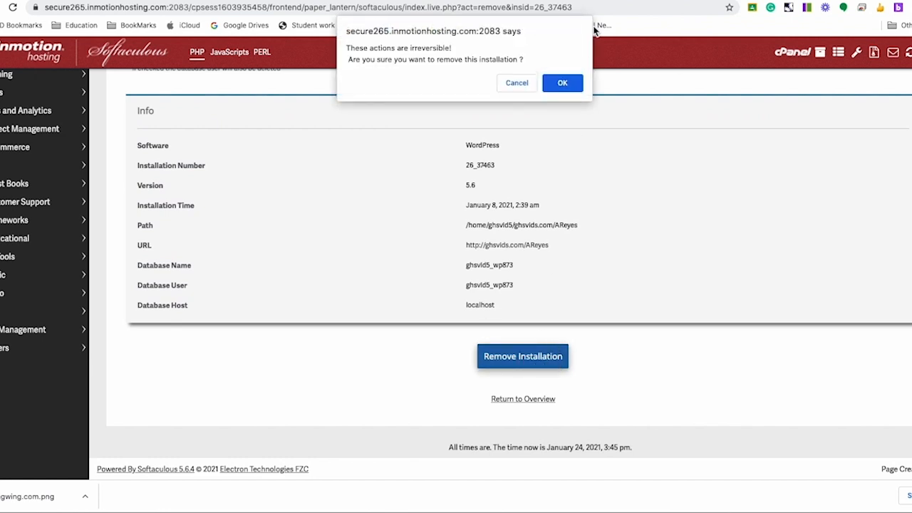
click(565, 84)
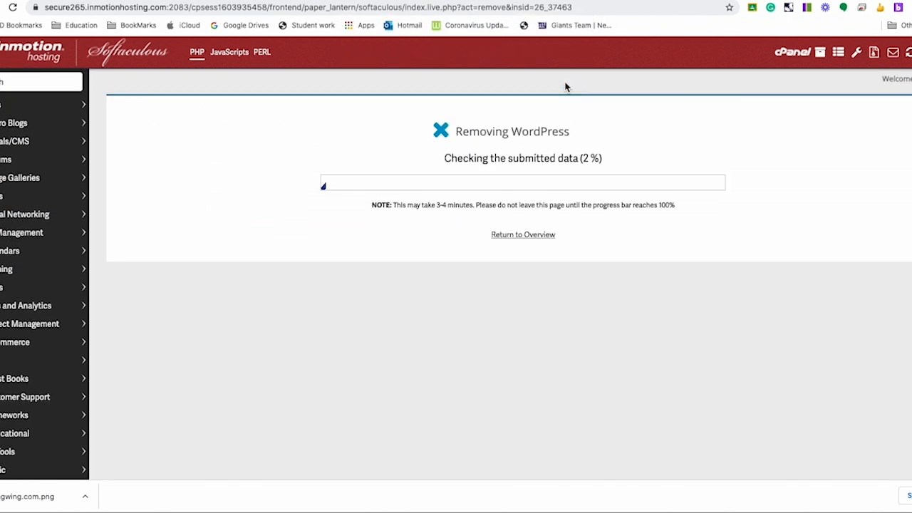